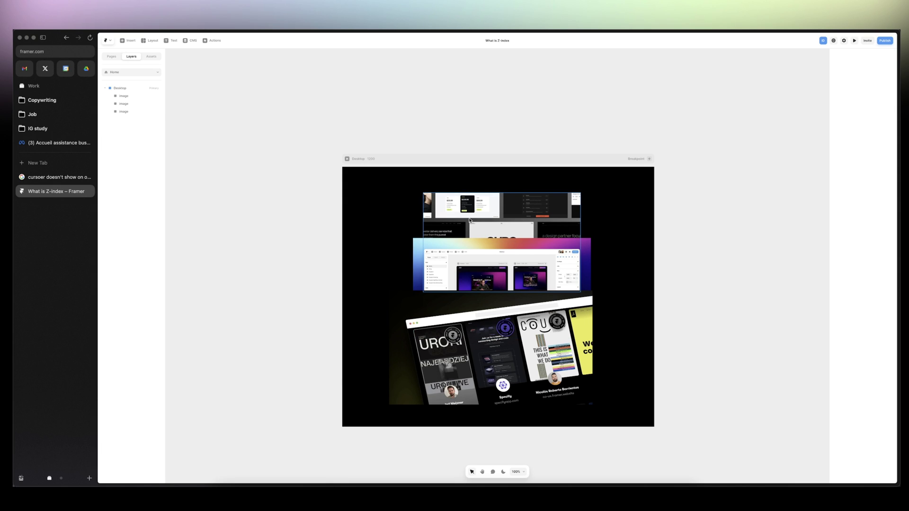
Move the third image left and shift the gradient and CUBO screenshots toward the centre.
left_click(469, 220)
mouse_move(469, 220)
left_mouse_down()
mouse_move(485, 214)
mouse_move(442, 213)
left_mouse_up()
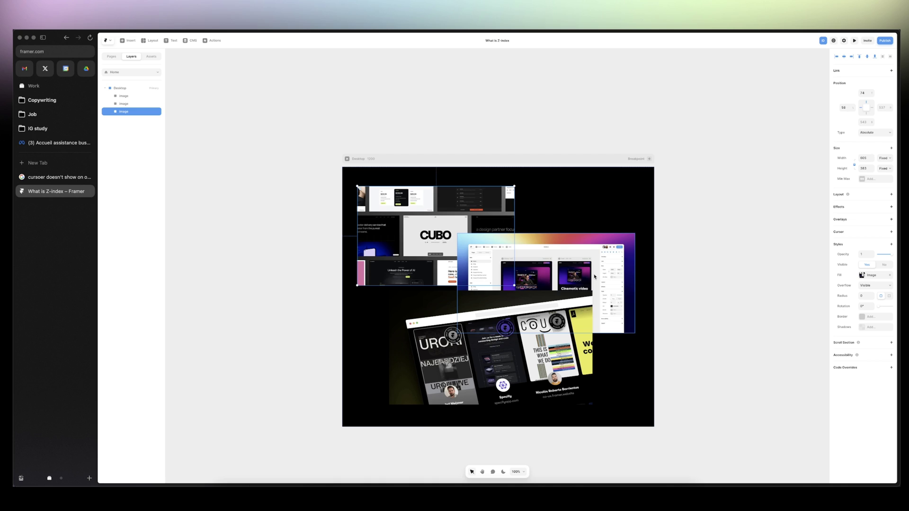
left_click_drag(594, 277, 523, 278)
left_click_drag(397, 213, 458, 217)
Fine-tune the gradient, URORI and CUBO screenshot positions into an overlapping cascade.
mouse_move(496, 258)
left_mouse_down()
mouse_move(535, 258)
mouse_move(517, 236)
mouse_move(522, 219)
mouse_move(506, 220)
mouse_move(515, 220)
left_mouse_up()
left_click_drag(532, 257, 522, 246)
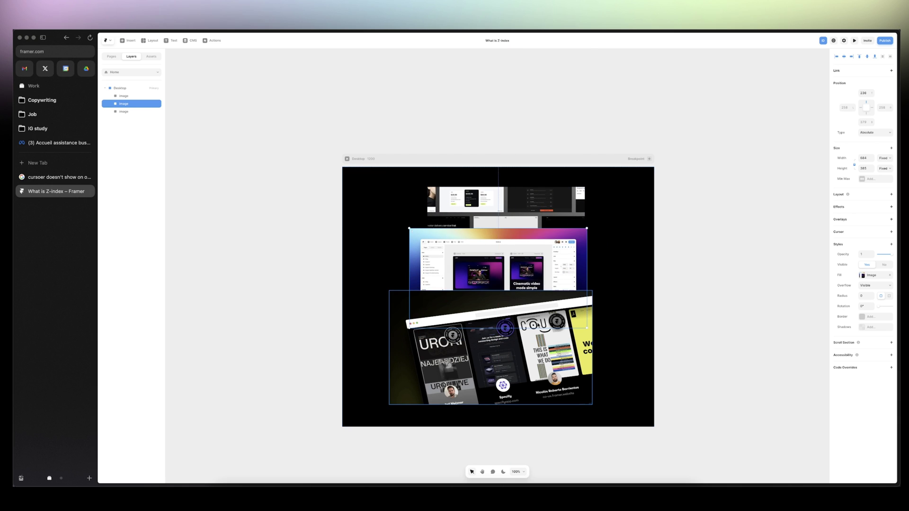
left_click_drag(538, 325, 543, 329)
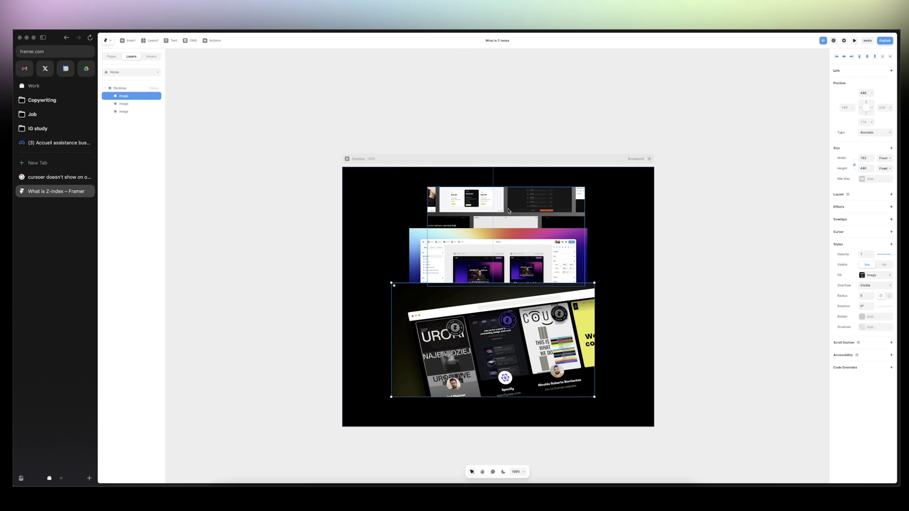
mouse_move(543, 224)
left_mouse_down()
mouse_move(498, 336)
mouse_move(523, 214)
left_mouse_up()
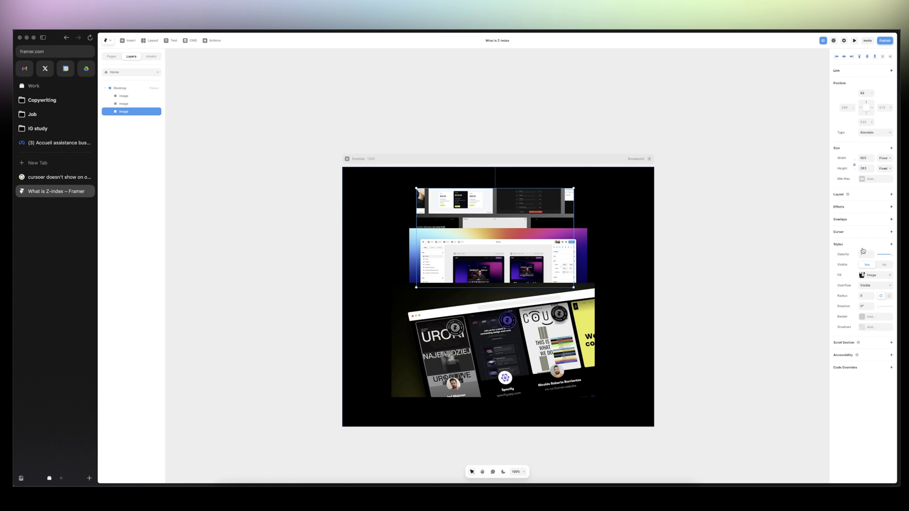
Give the CUBO screenshot z-index 3, drop it over the bottom image, and raise the URORI collage.
left_click(892, 245)
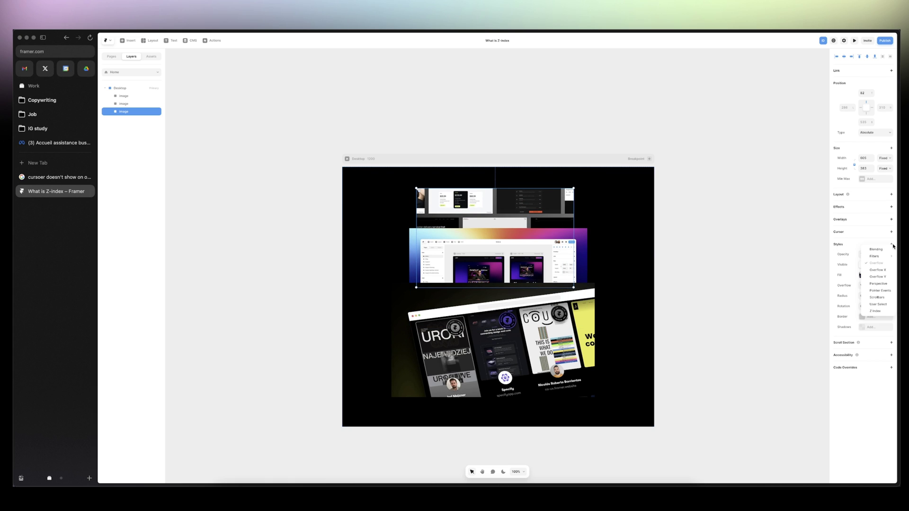
left_click(882, 313)
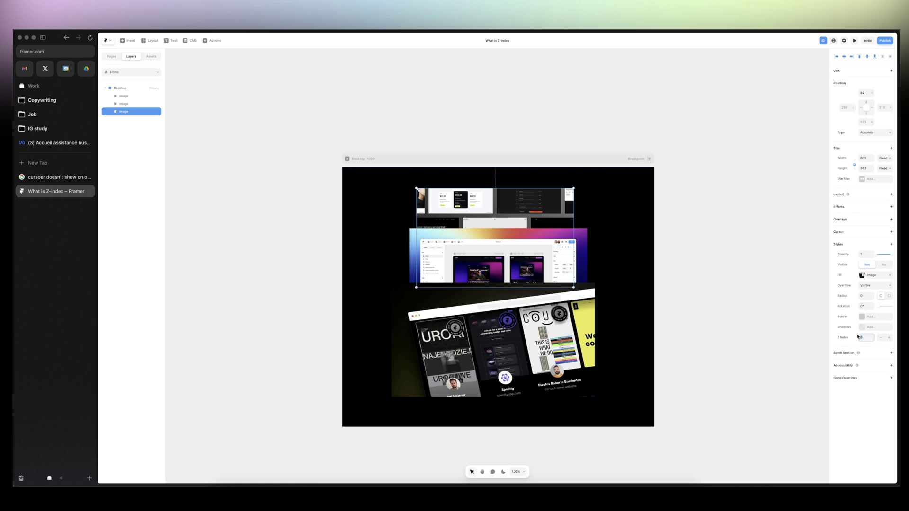
type("3")
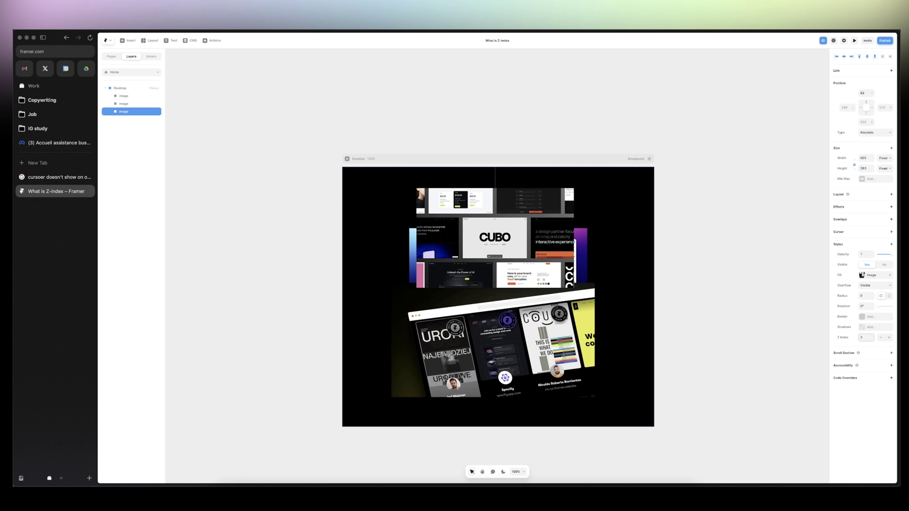
left_click_drag(481, 219, 501, 337)
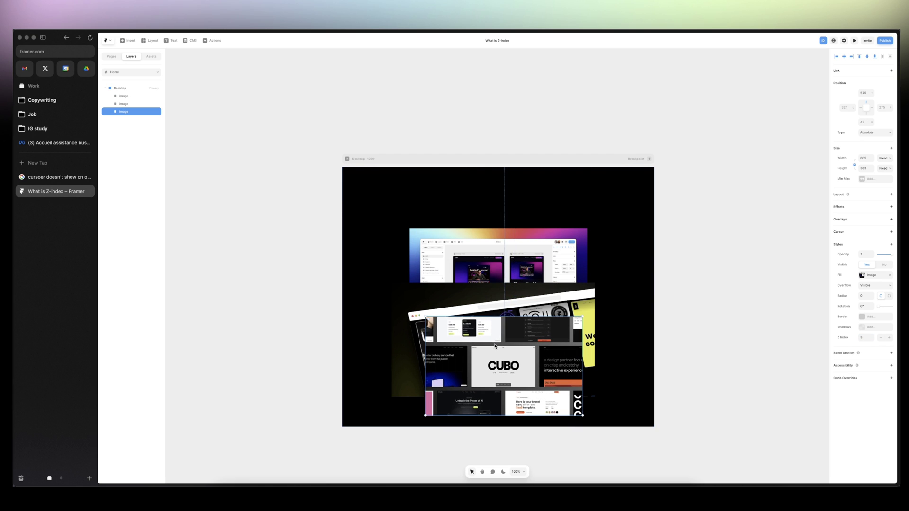
left_click_drag(500, 302, 494, 211)
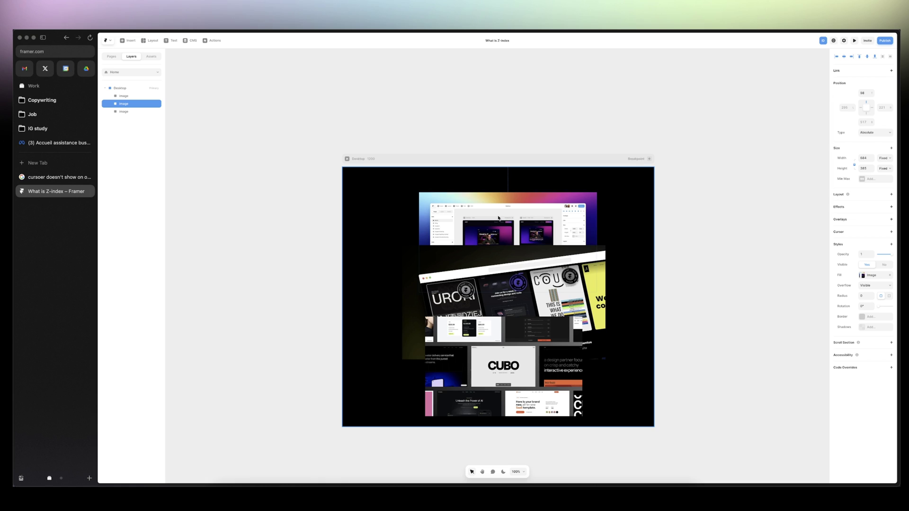
Give the gradient screenshot z-index 3 and reposition it below the URORI image.
left_click(892, 245)
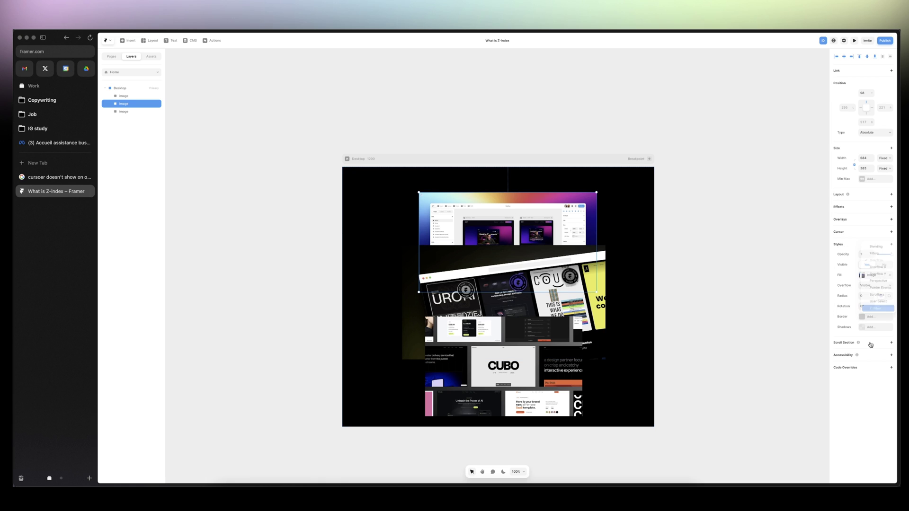
left_click(875, 308)
type("3")
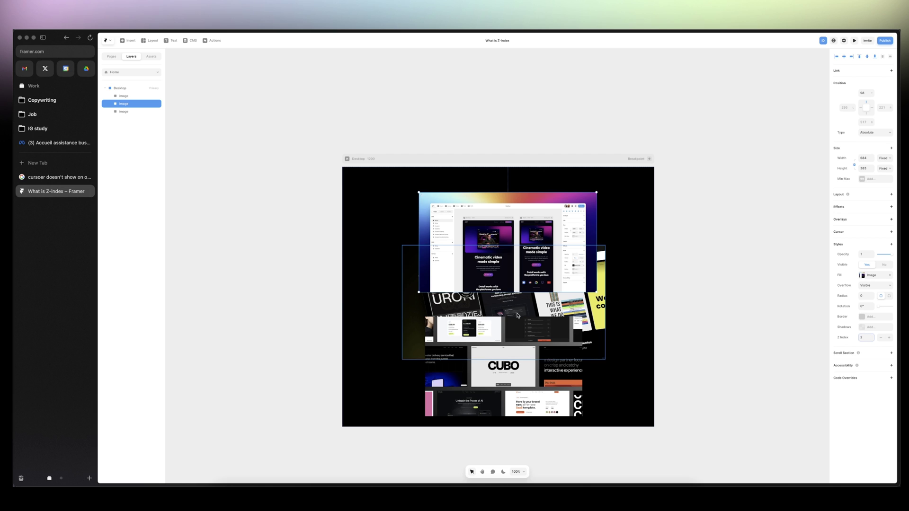
left_click_drag(539, 186, 538, 244)
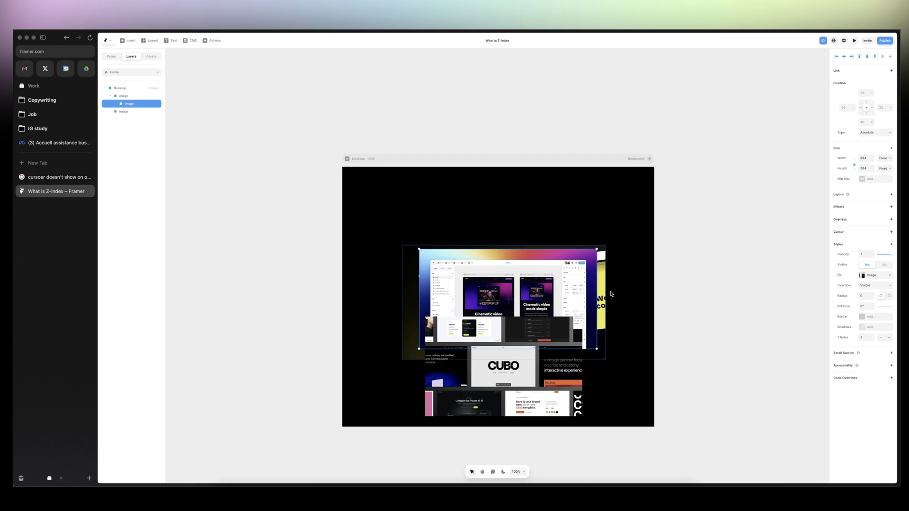
left_click_drag(604, 301, 604, 253)
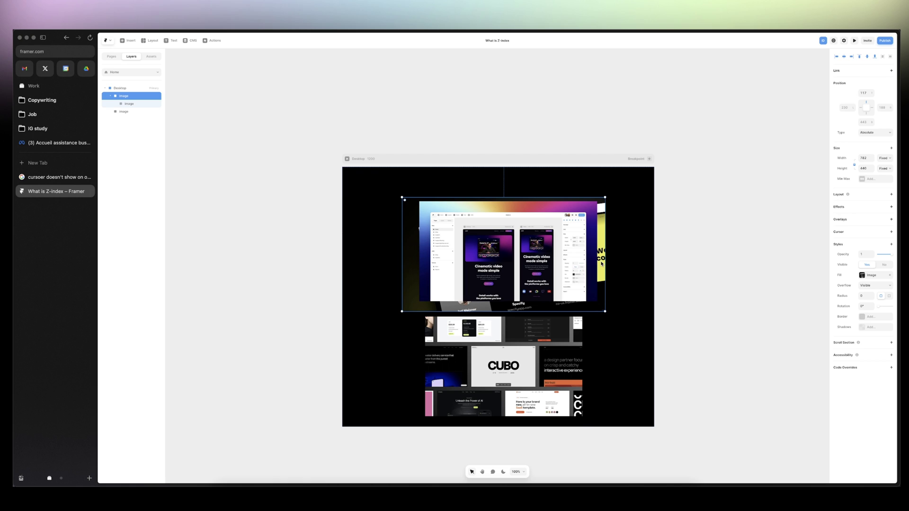
mouse_move(497, 280)
left_mouse_down()
mouse_move(497, 268)
mouse_move(497, 336)
left_mouse_up()
left_click(518, 236)
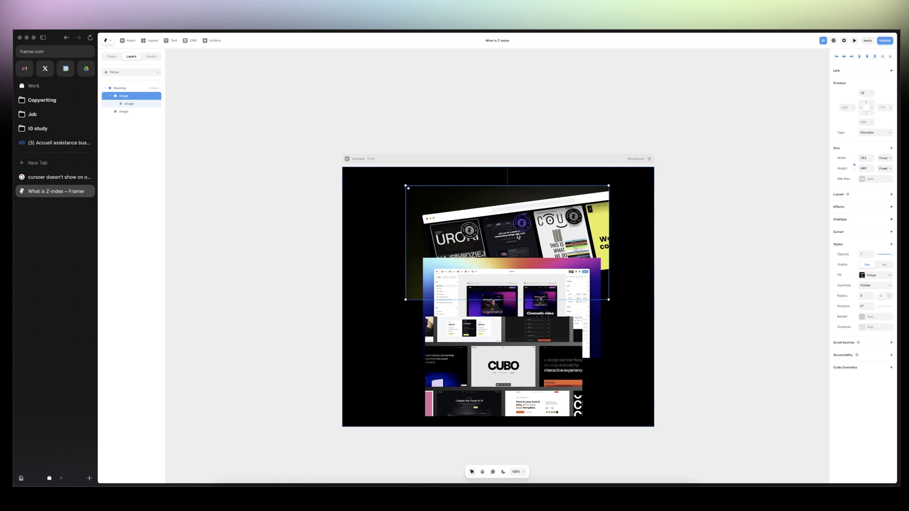
Cut the gradient image out of the URORI image and paste it onto the Desktop frame.
left_click(540, 297)
key("ctrl+x")
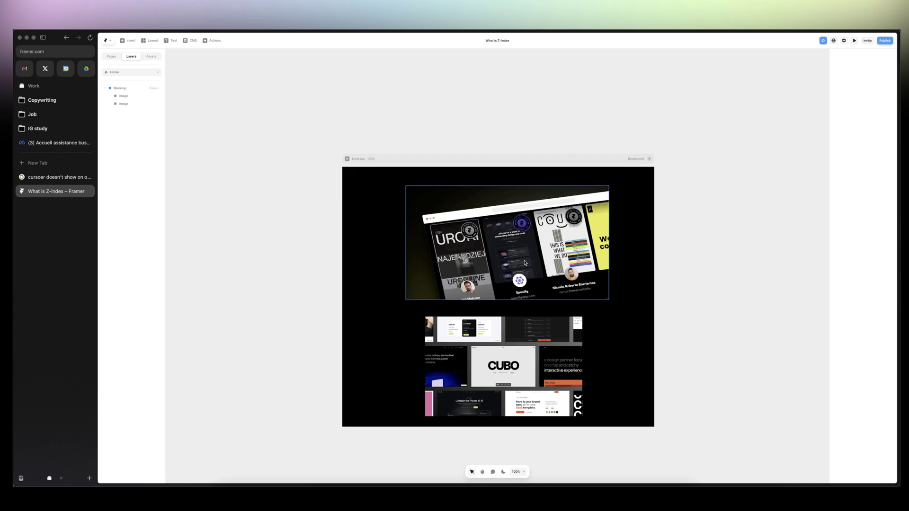
left_click(396, 161)
key("ctrl+v")
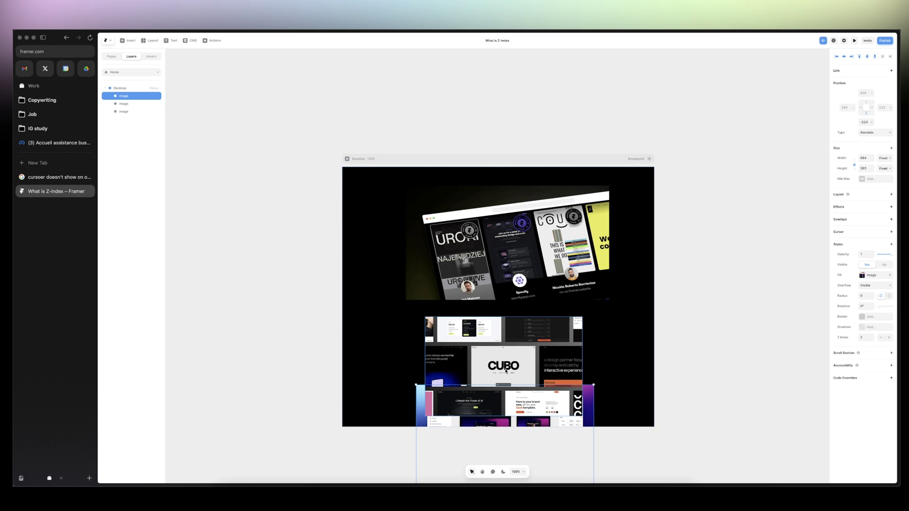
Shift the CUBO image to overlap the URORI screenshot, then select all three images.
mouse_move(511, 405)
left_mouse_down()
mouse_move(418, 403)
mouse_move(423, 267)
left_mouse_up()
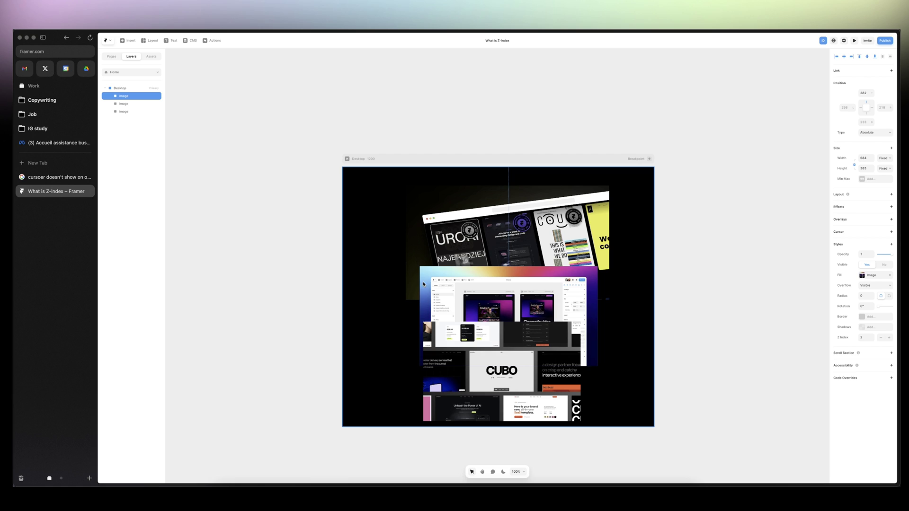
left_click_drag(483, 375, 491, 370)
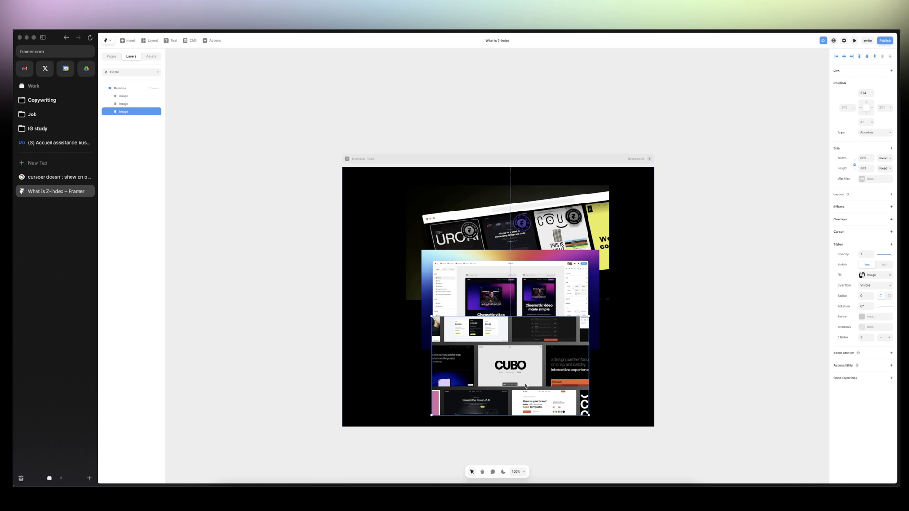
left_click(291, 218)
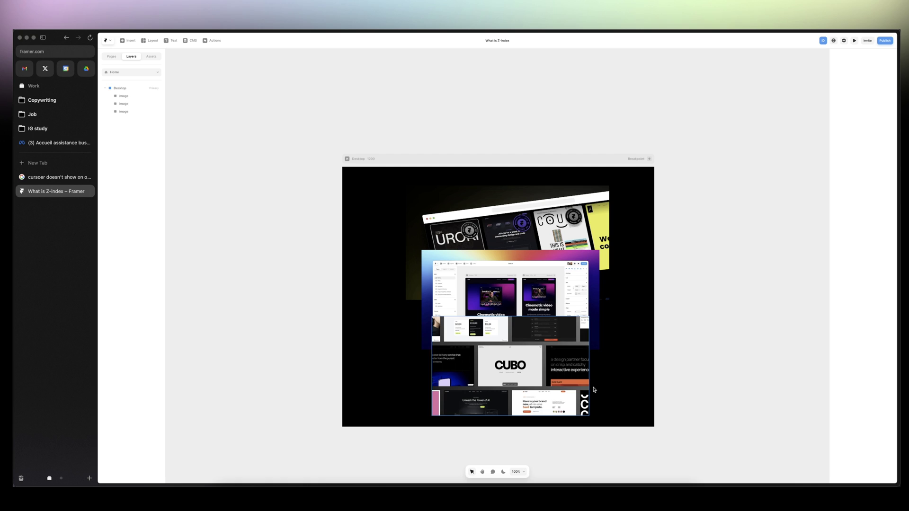
key("super+a")
Wrap the three selected images in a stack named '1st'.
right_click(131, 94)
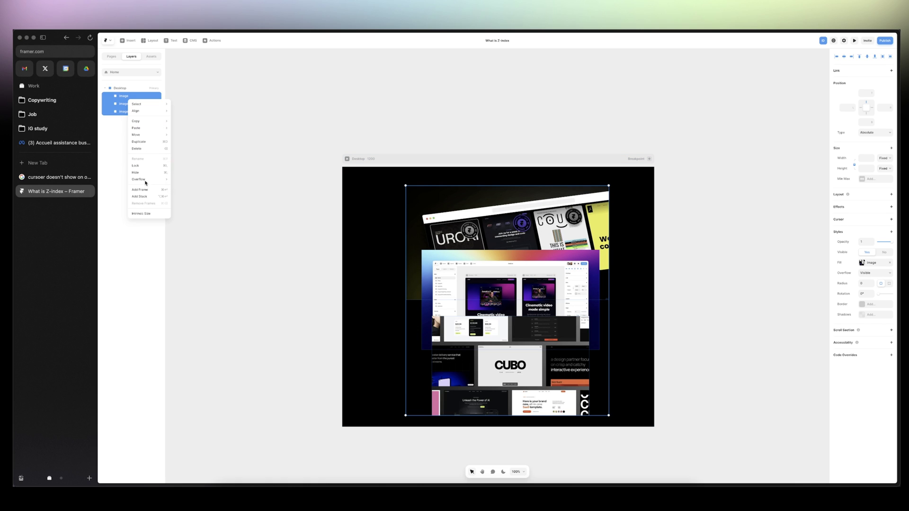
left_click(146, 196)
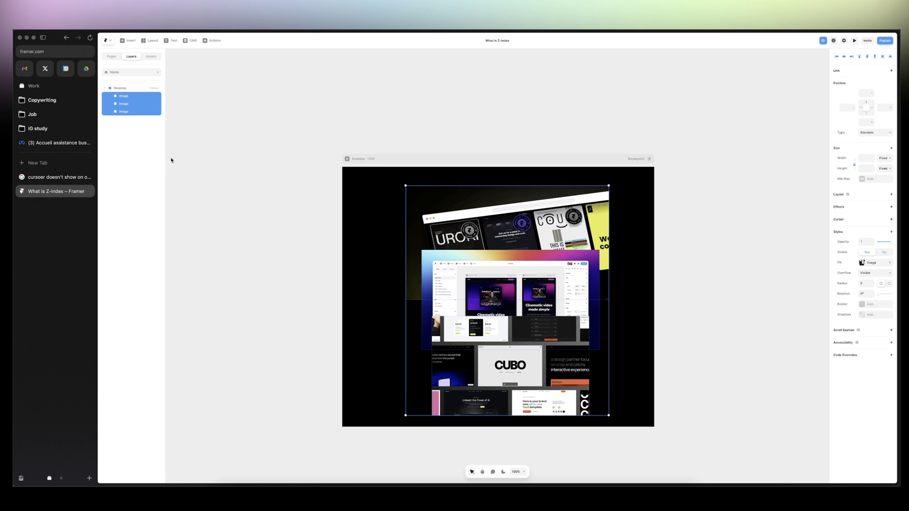
double_click(122, 96)
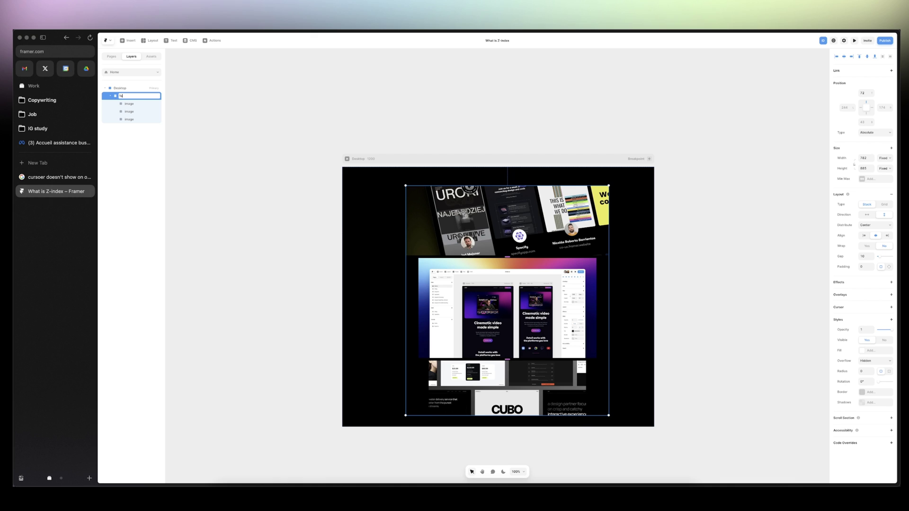
type("t")
key("Return")
left_click(878, 350)
Choose a light grey fill for the 1st stack, then check the URORI image and deselect it.
mouse_move(816, 387)
left_mouse_down()
mouse_move(793, 380)
mouse_move(759, 389)
mouse_move(760, 377)
left_mouse_up()
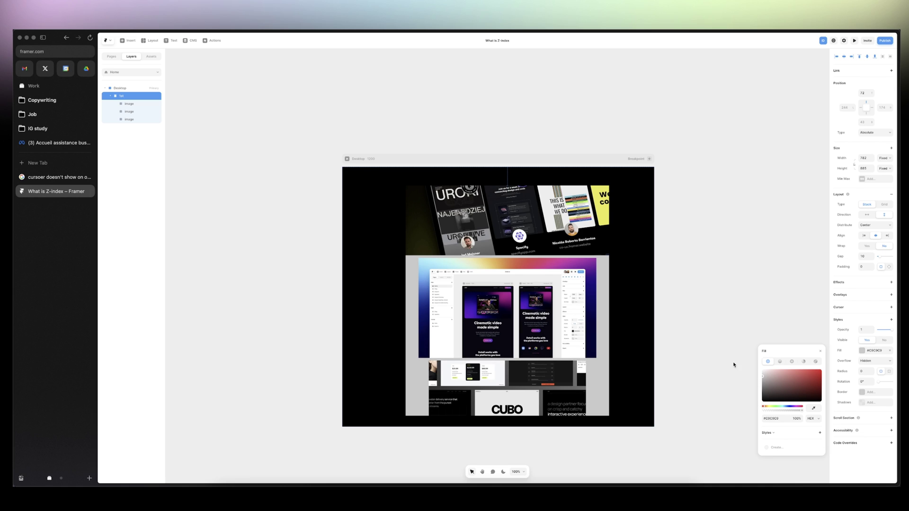
left_click(558, 235)
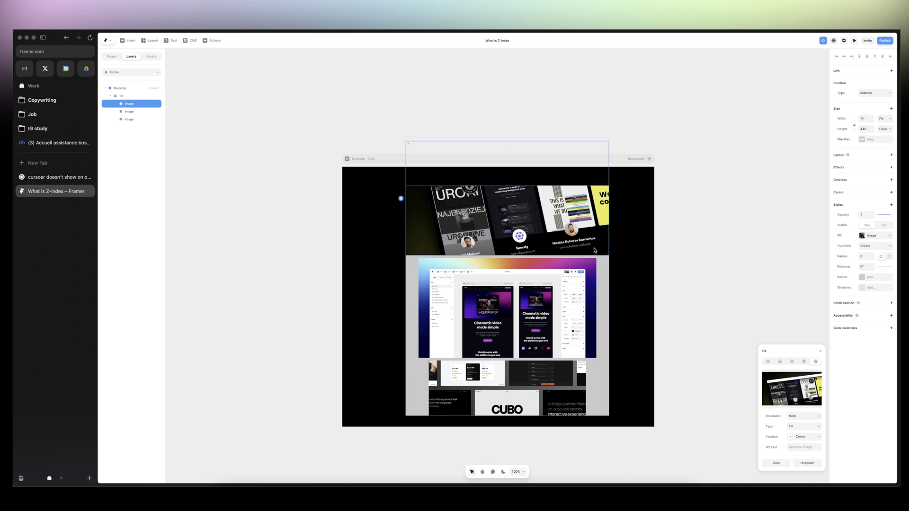
key("Escape")
key("ctrl+plus")
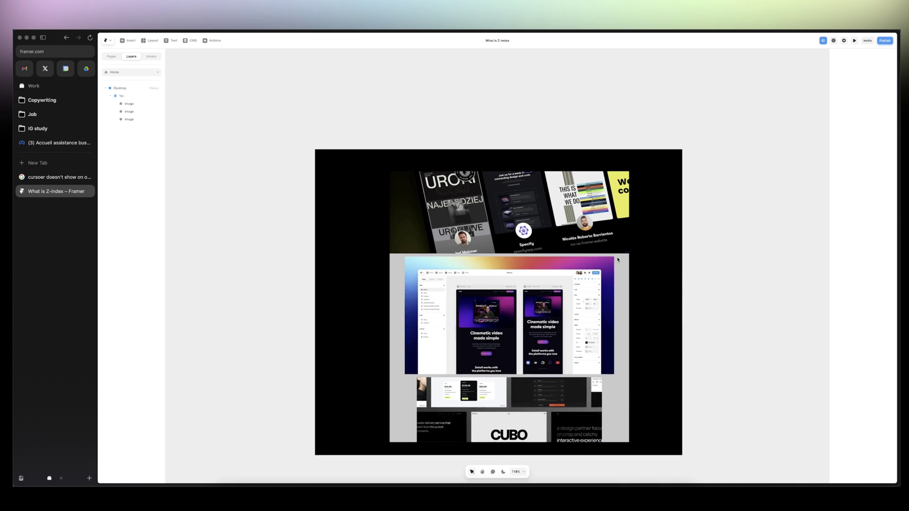
Select the 1st stack, collapse its image list, and duplicate it.
left_click(576, 267)
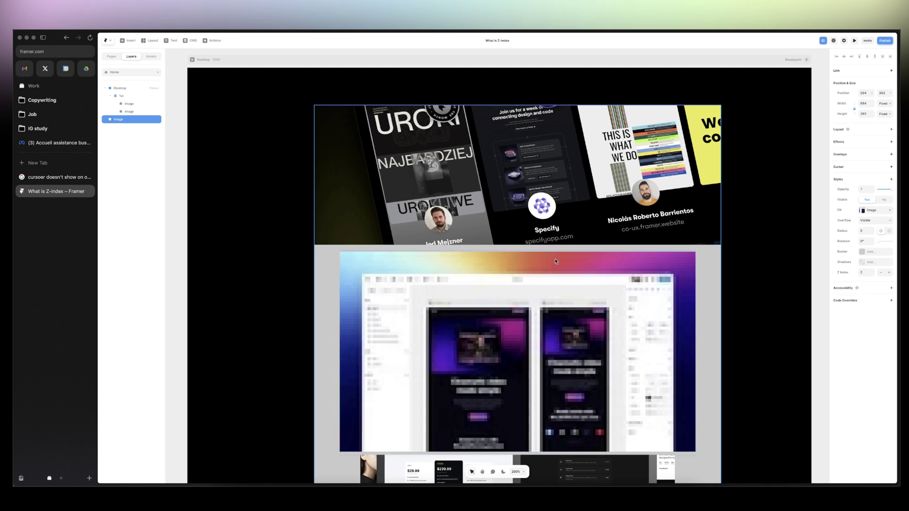
left_click(703, 268)
key("ctrl+minus")
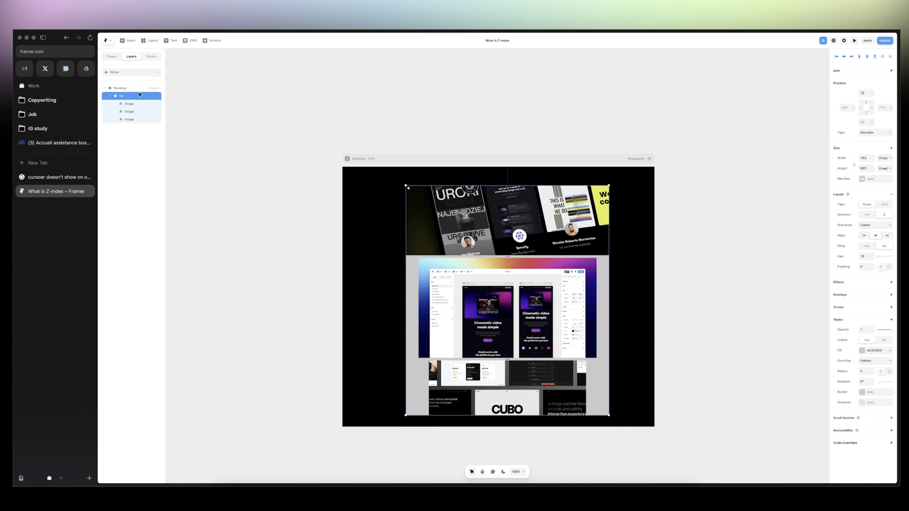
left_click(106, 98)
key("ctrl+d")
Rename the duplicate stack '2' and nudge it right of the original.
double_click(122, 127)
type("2")
key("Return")
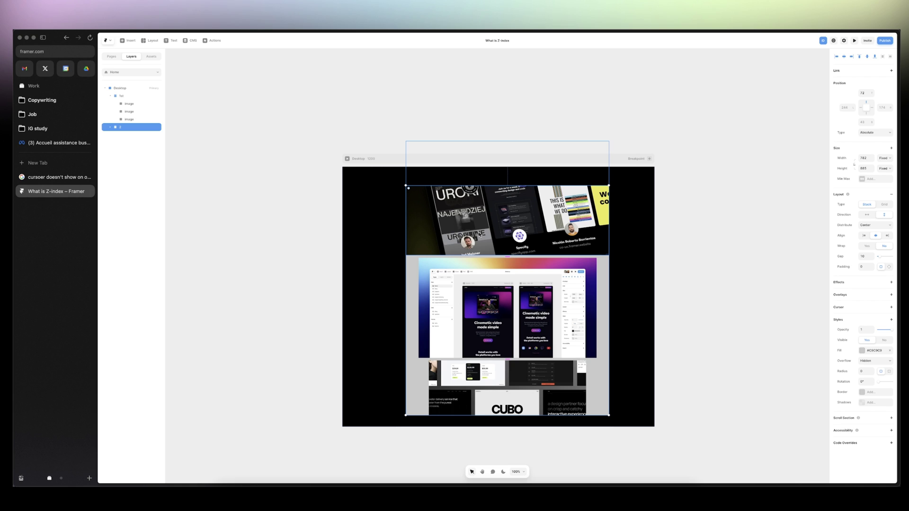
left_click_drag(525, 257, 465, 215)
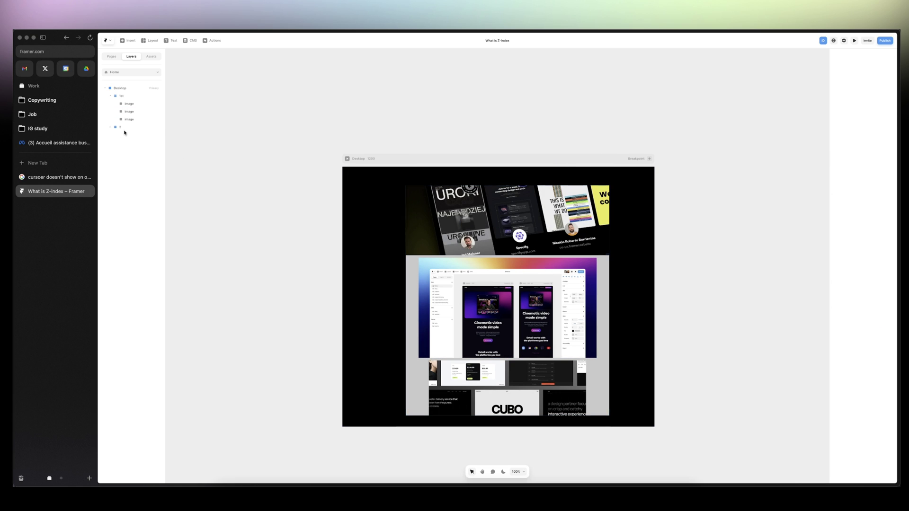
left_click(121, 127)
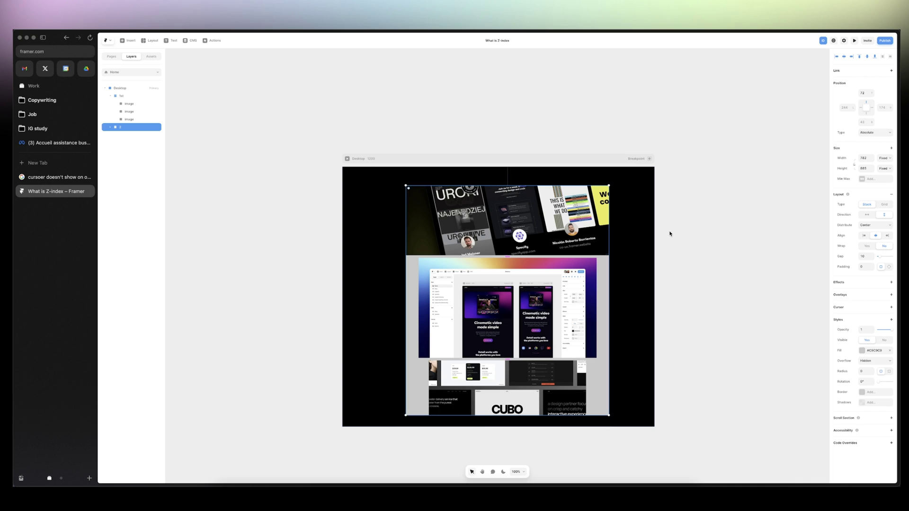
key("shift+Right")
key("shift+Right")
key("shift+Right")
key("shift+Right")
key("shift+Right")
key("shift+Right")
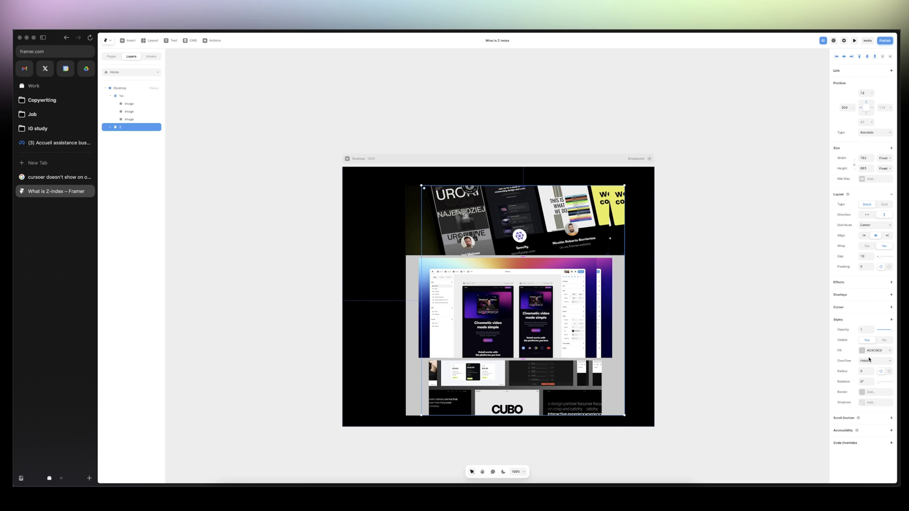
Change stack 2's background fill to red (#FF0000).
left_click(861, 351)
left_click_drag(791, 380, 821, 369)
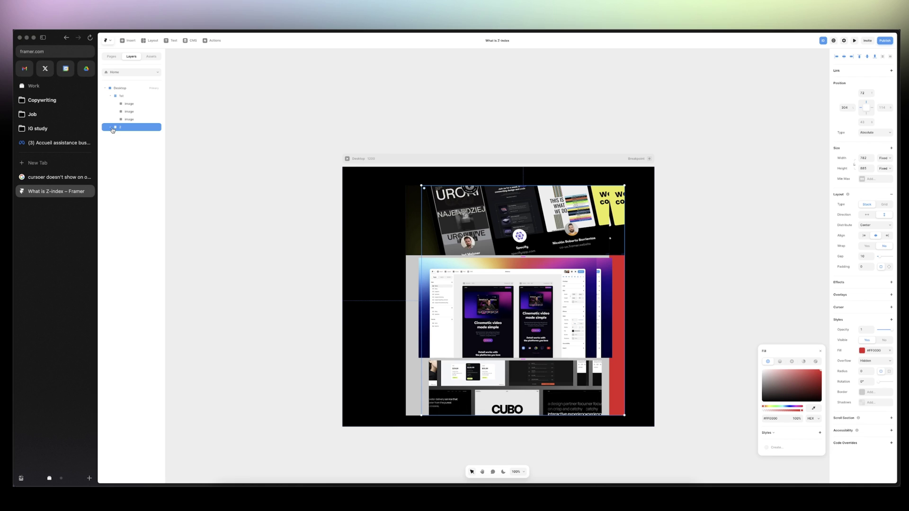
left_click(112, 96)
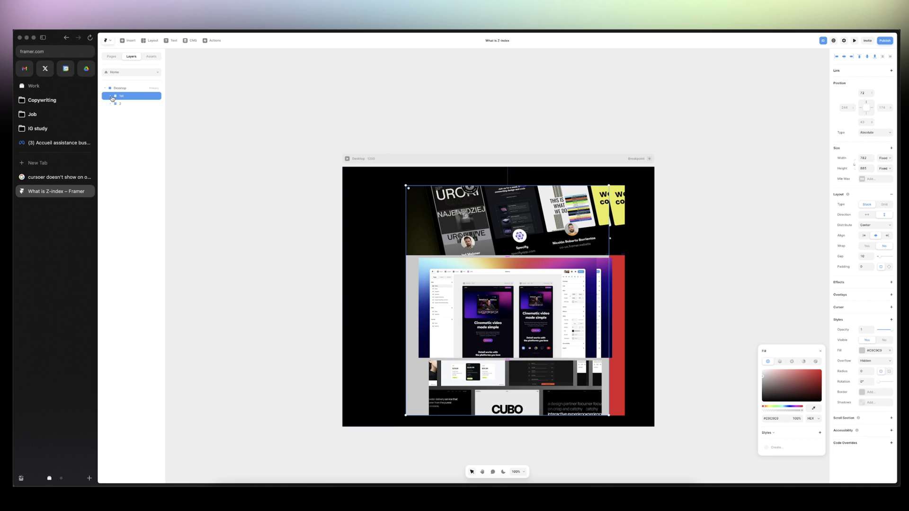
Add a Z Index of 10 to stack 2.
left_click(117, 104)
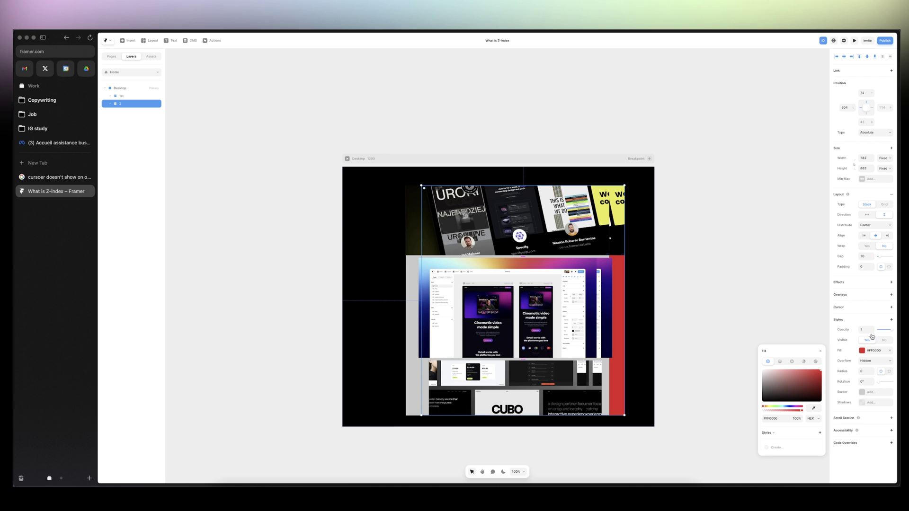
left_click(891, 320)
left_click(884, 387)
left_click(857, 414)
type("10")
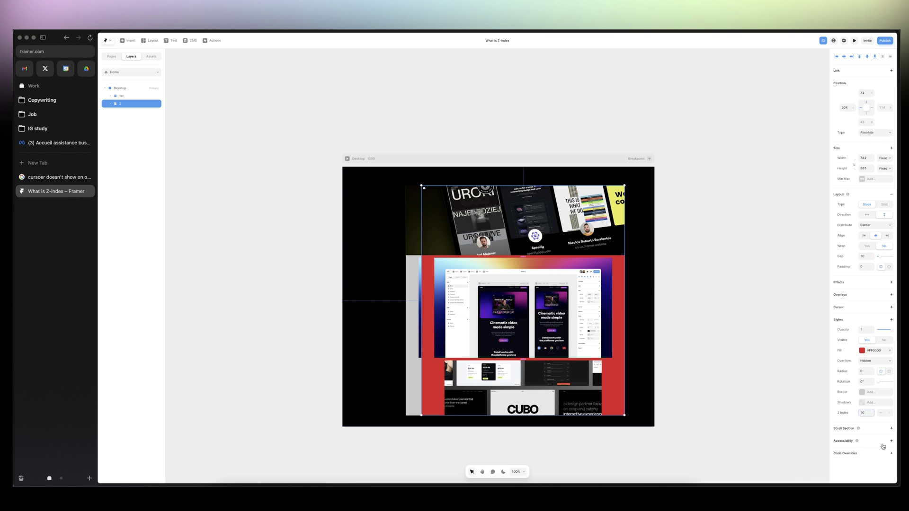
Add a drop shadow to stack 2 with its colour hue shifted toward blue.
left_click(873, 404)
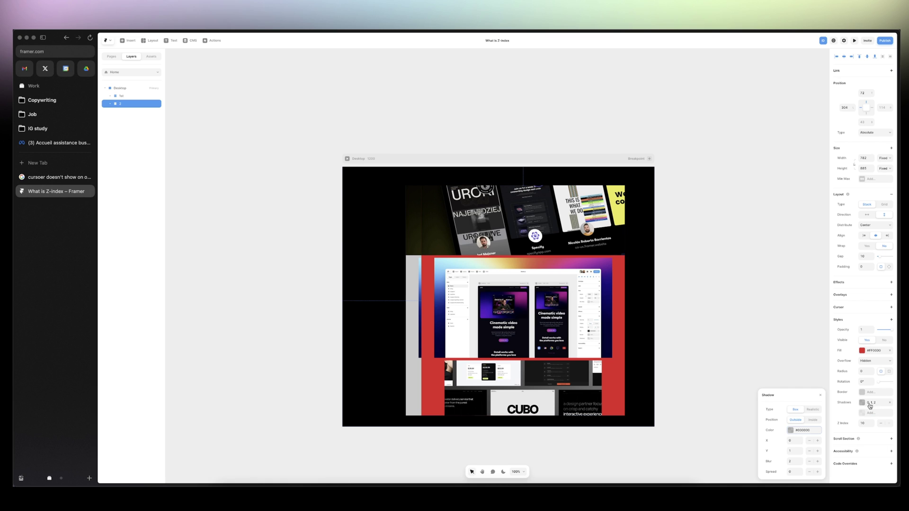
left_click(789, 431)
left_click(796, 393)
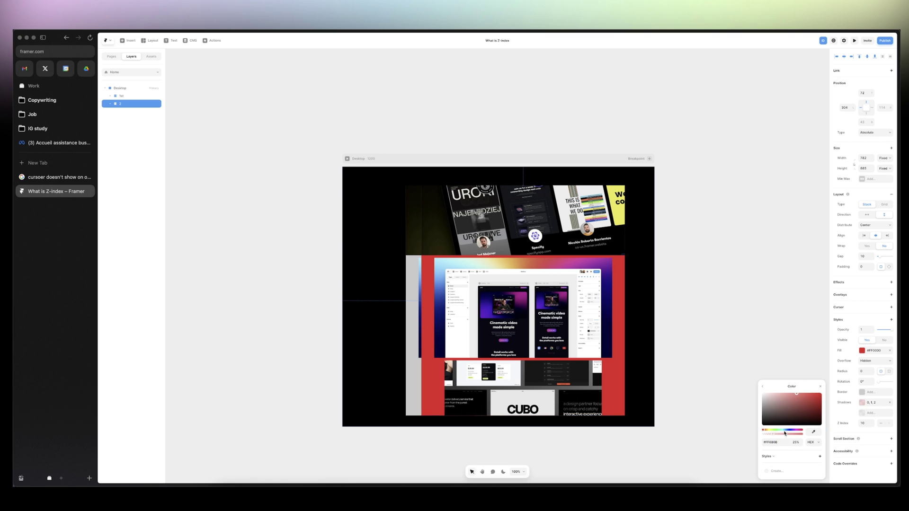
left_click_drag(784, 432, 792, 432)
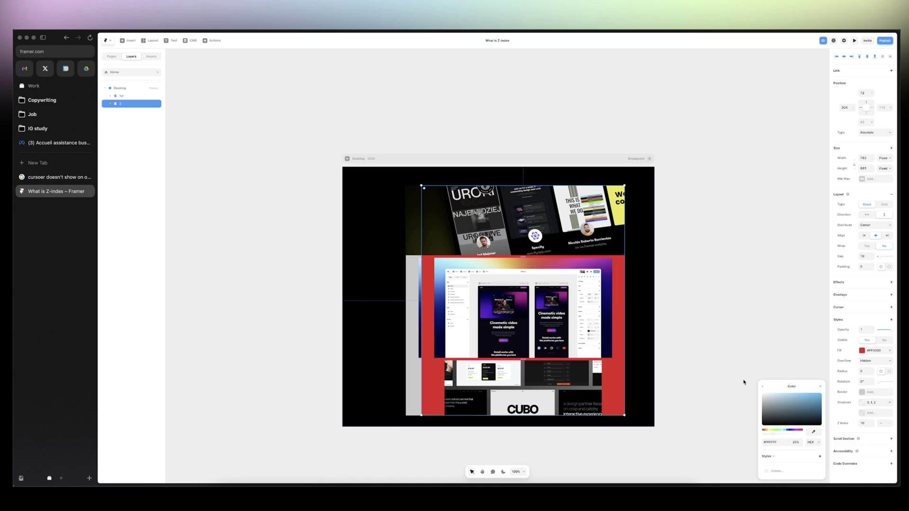
Change stack 2's background fill to light green.
left_click(862, 351)
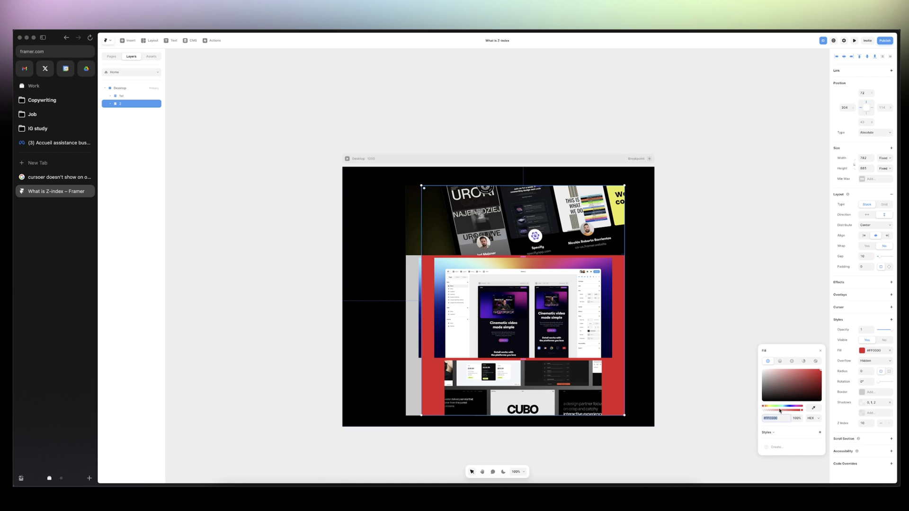
mouse_move(780, 410)
left_mouse_down()
mouse_move(766, 369)
mouse_move(777, 374)
left_mouse_up()
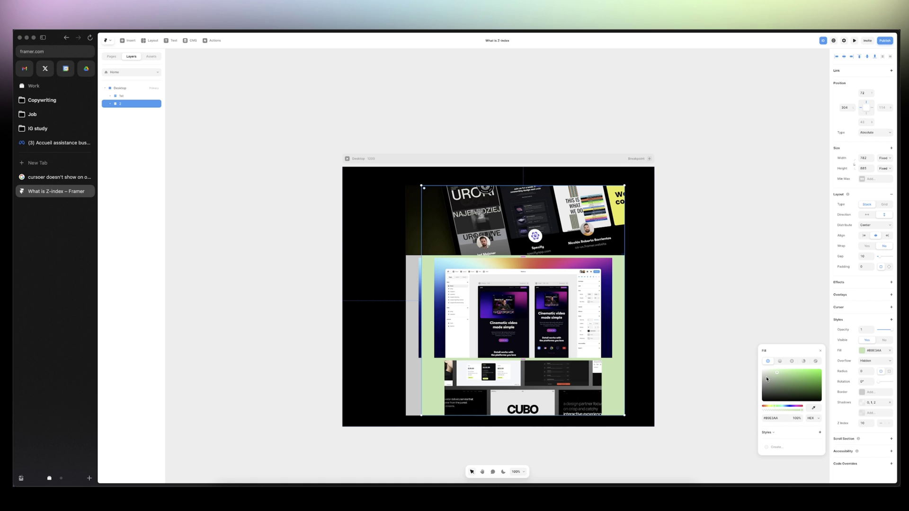
left_click(157, 135)
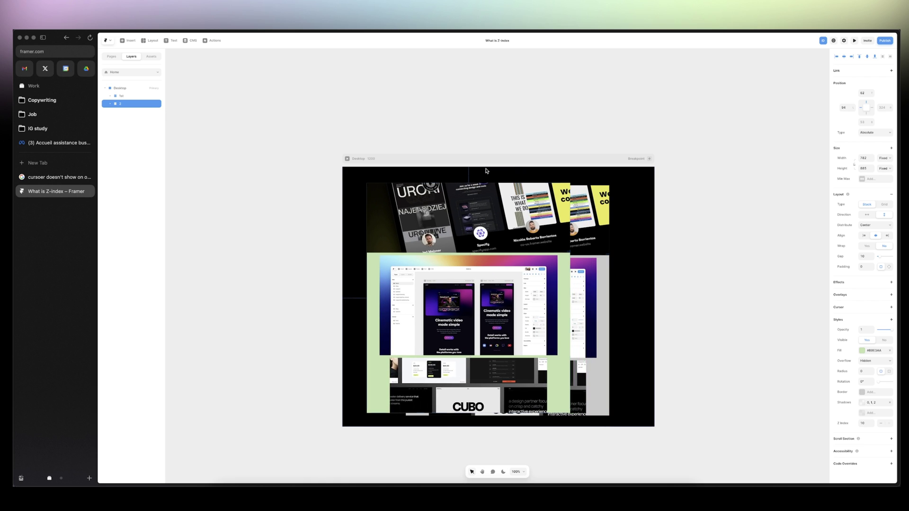
Move the Urori image to the end of stack 2's layer order.
left_click(110, 103)
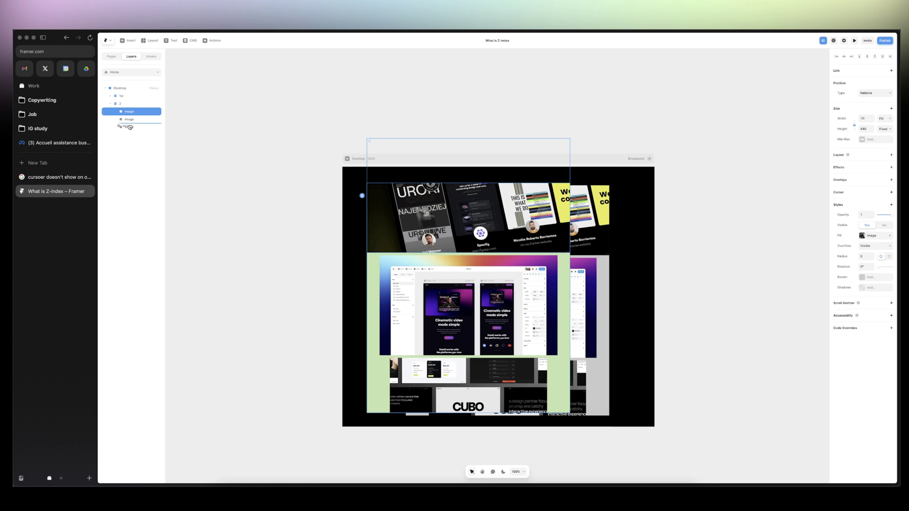
mouse_move(128, 111)
left_mouse_down()
mouse_move(134, 130)
mouse_move(143, 109)
left_mouse_up()
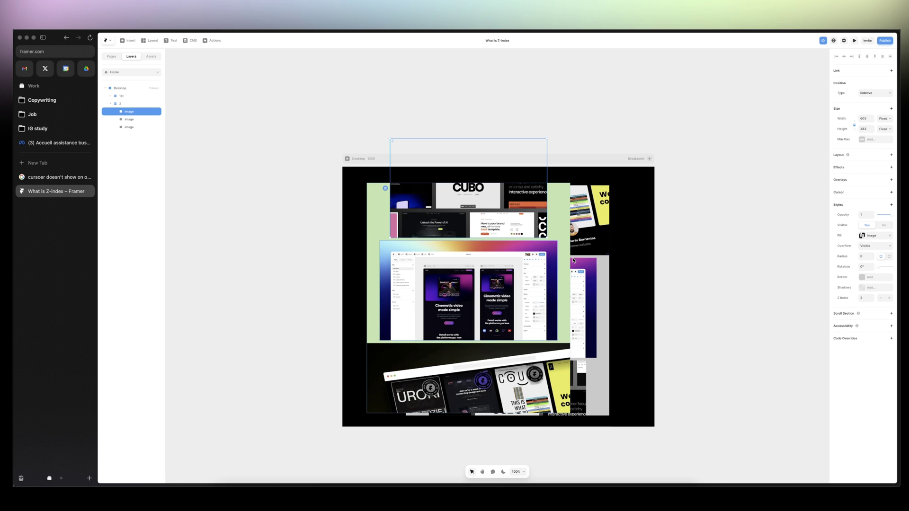
left_click(110, 104)
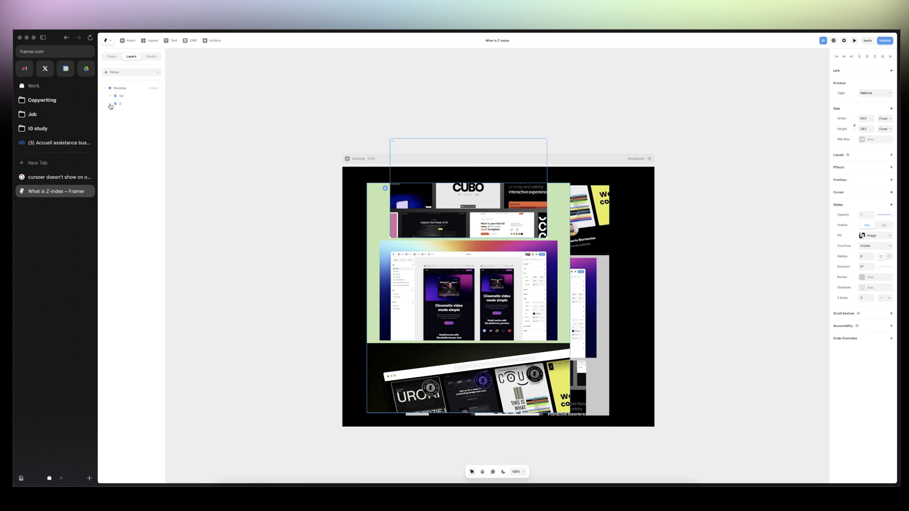
Nudge stack 2 two steps left and two steps down.
key("shift+Left")
key("shift+Left")
key("shift+Left")
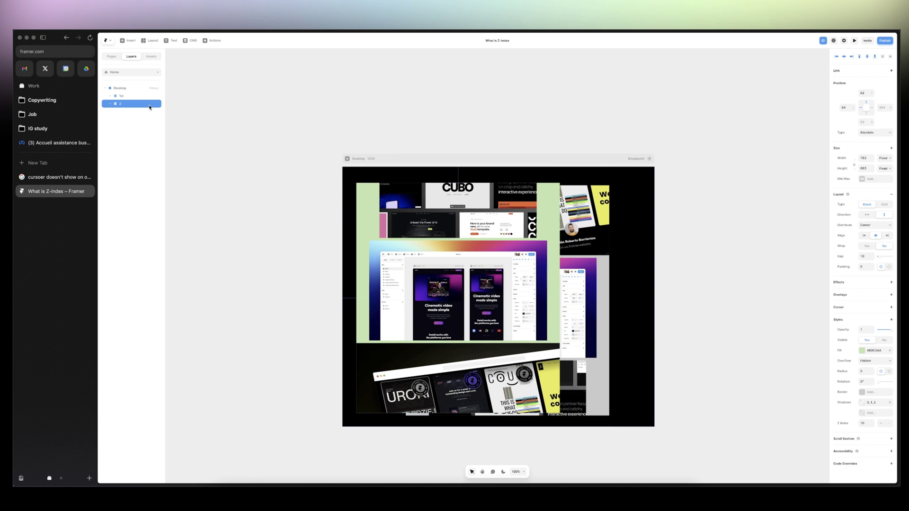
key("shift+Left")
key("shift+Left")
key("shift+Left")
key("shift+Left")
key("shift+Down")
key("shift+Down")
key("shift+Down")
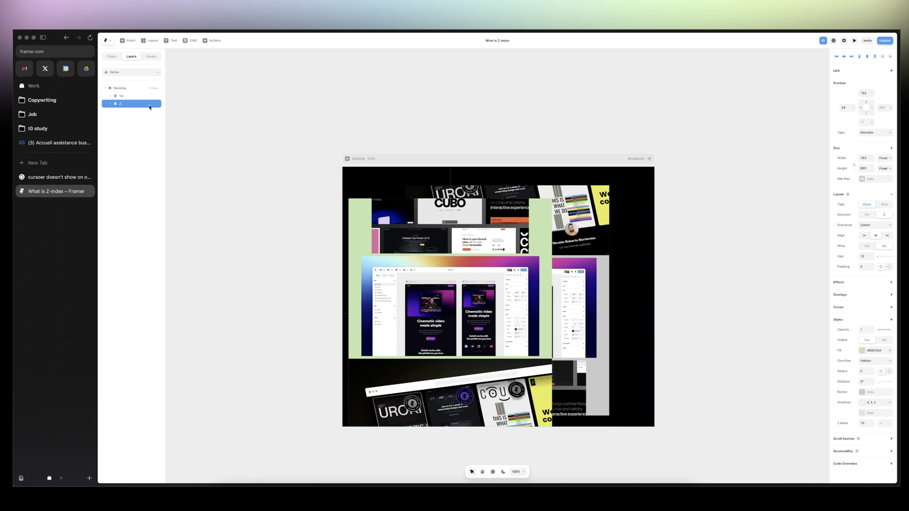
key("shift+Down")
key("shift+Down")
Add a Z Index of 10 to the first, grey image stack so it renders above stack 2.
left_click(118, 94)
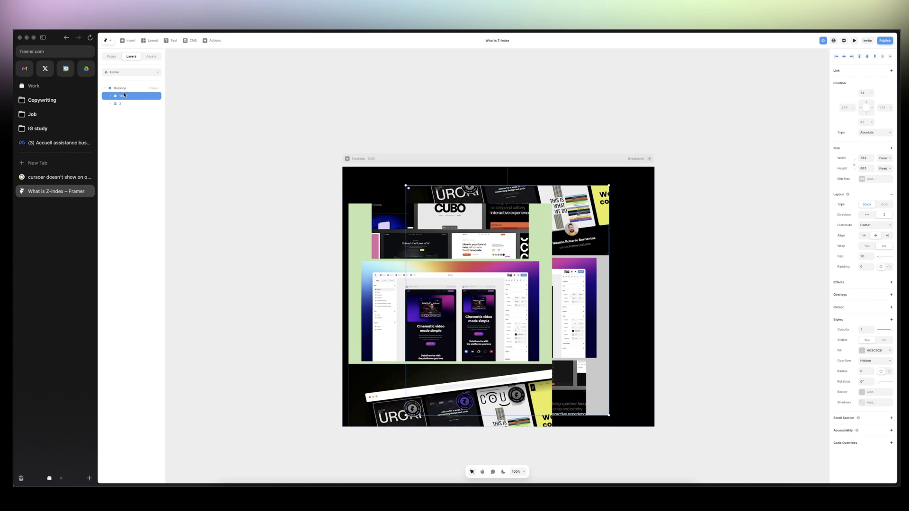
left_click(892, 320)
left_click(880, 392)
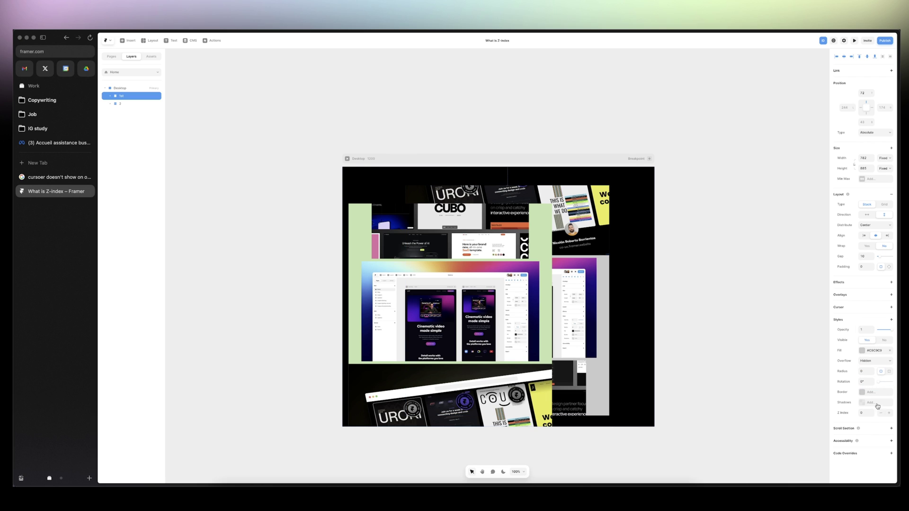
left_click(866, 413)
type("10")
key("Return")
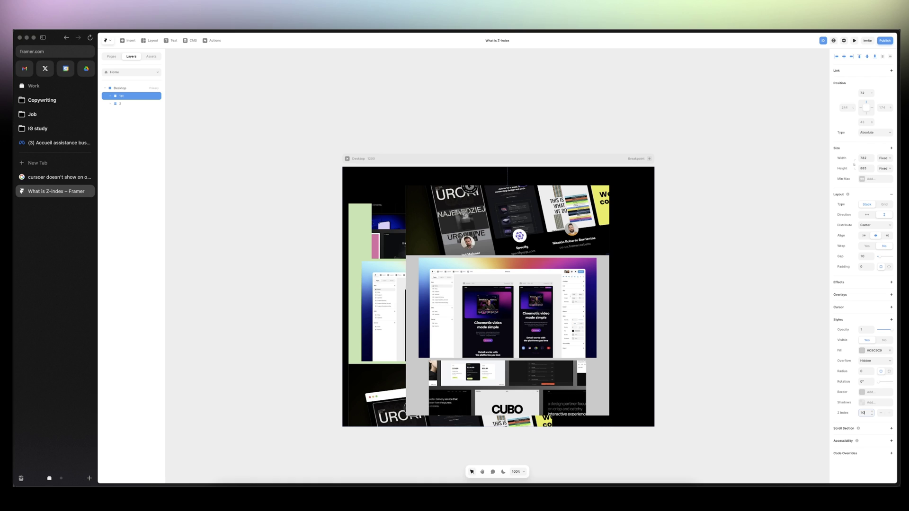